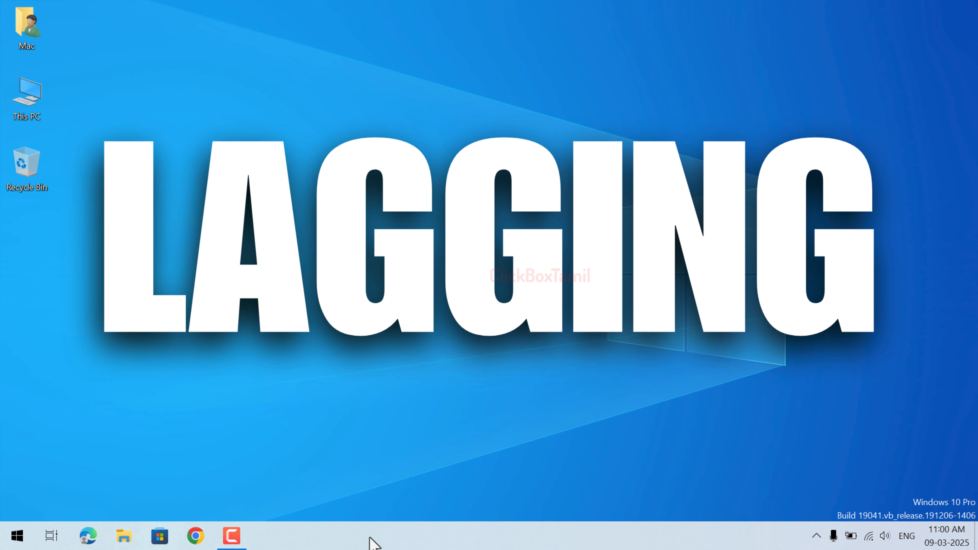
# Step: Open Task Manager and end the Microsoft Office Click-to-Run (SxS) process from the list sorted by CPU usage
pyautogui.rightClick(370, 539)
pyautogui.click(415, 474)
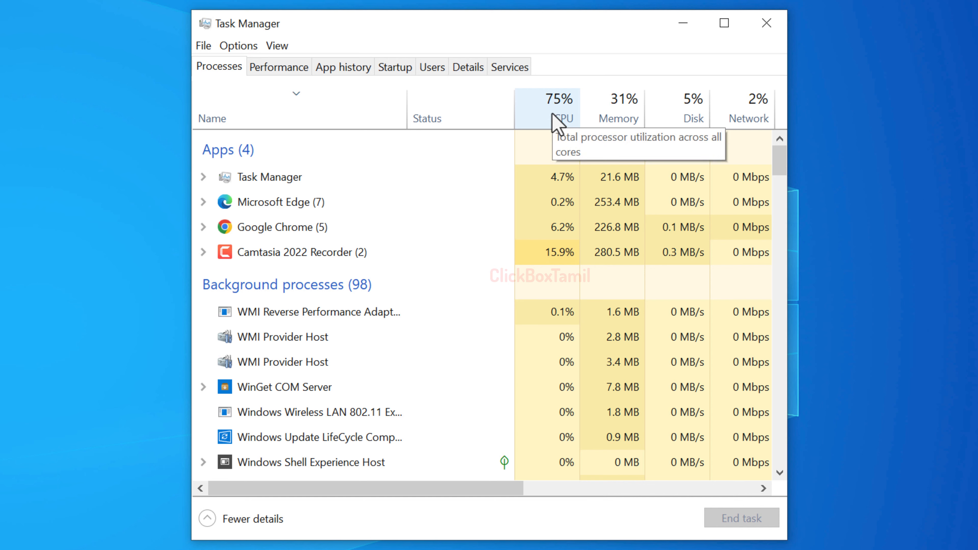
pyautogui.click(552, 122)
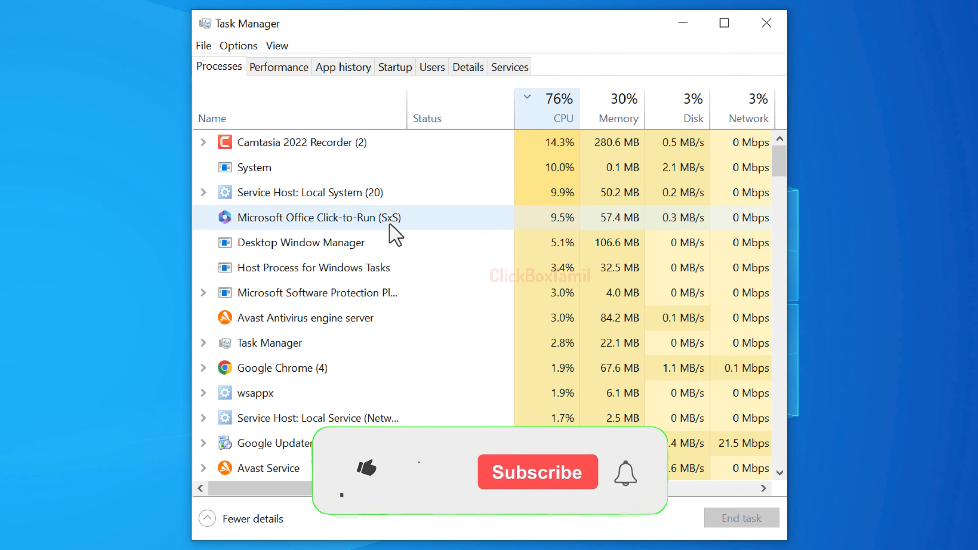
pyautogui.rightClick(391, 221)
pyautogui.rightClick(366, 171)
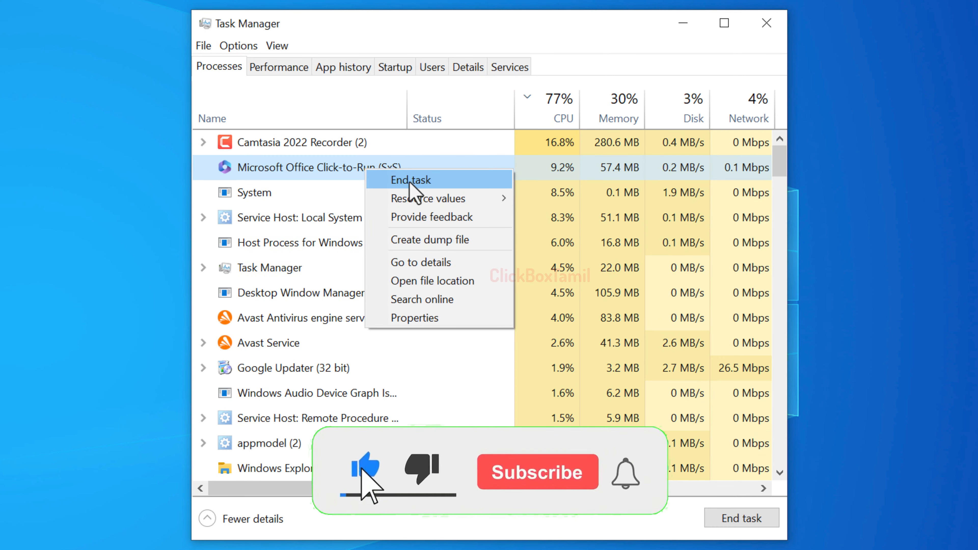
pyautogui.click(436, 182)
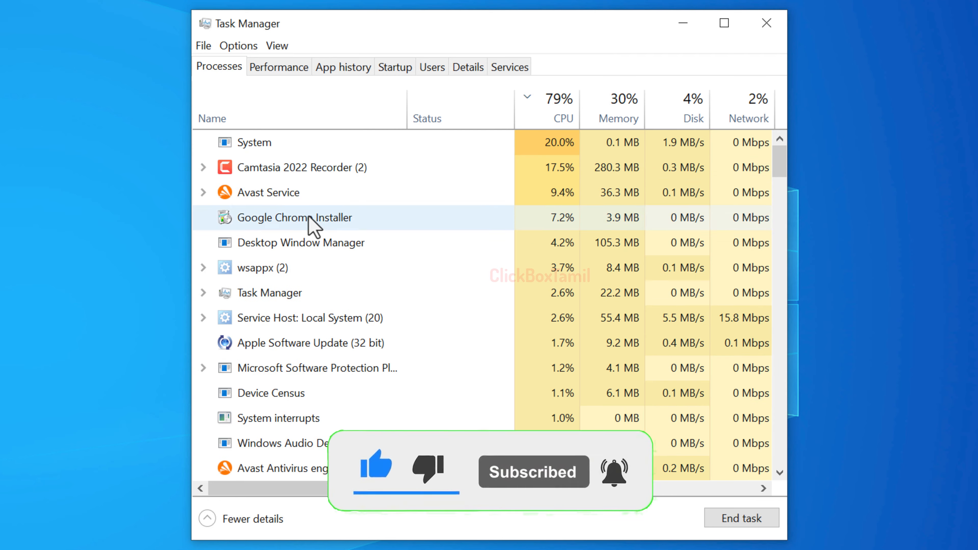
# Step: Review the processes by memory and disk usage, and end the Google Chrome task
pyautogui.rightClick(262, 166)
pyautogui.click(256, 146)
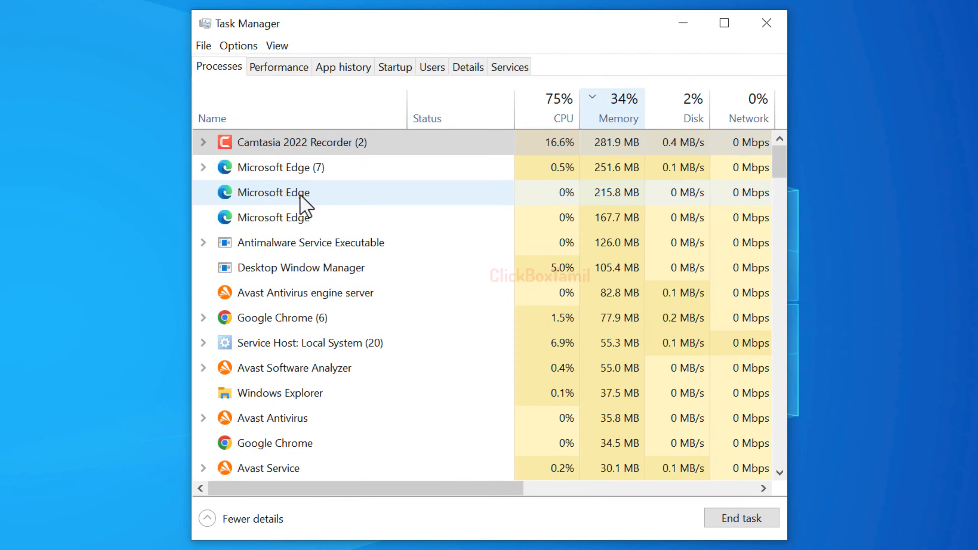
pyautogui.rightClick(301, 195)
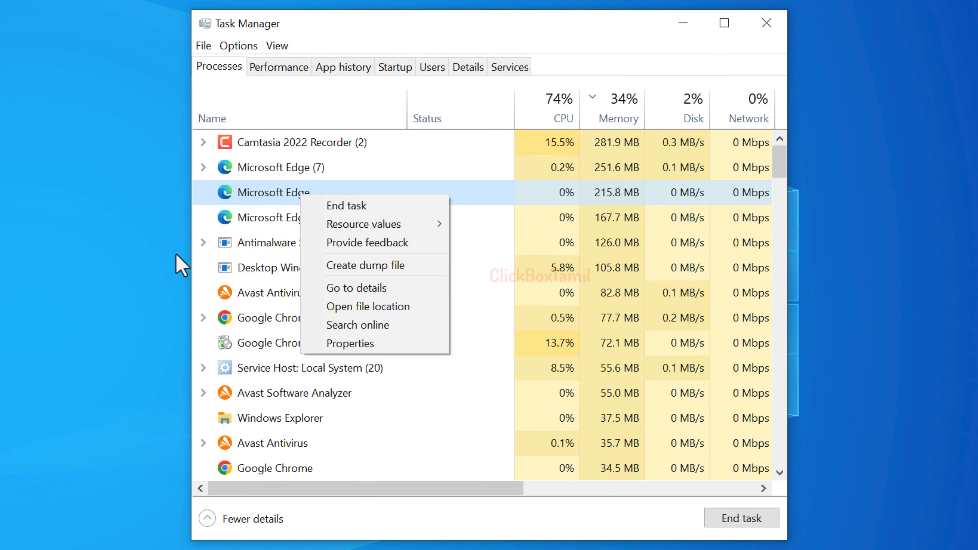
pyautogui.press('Escape')
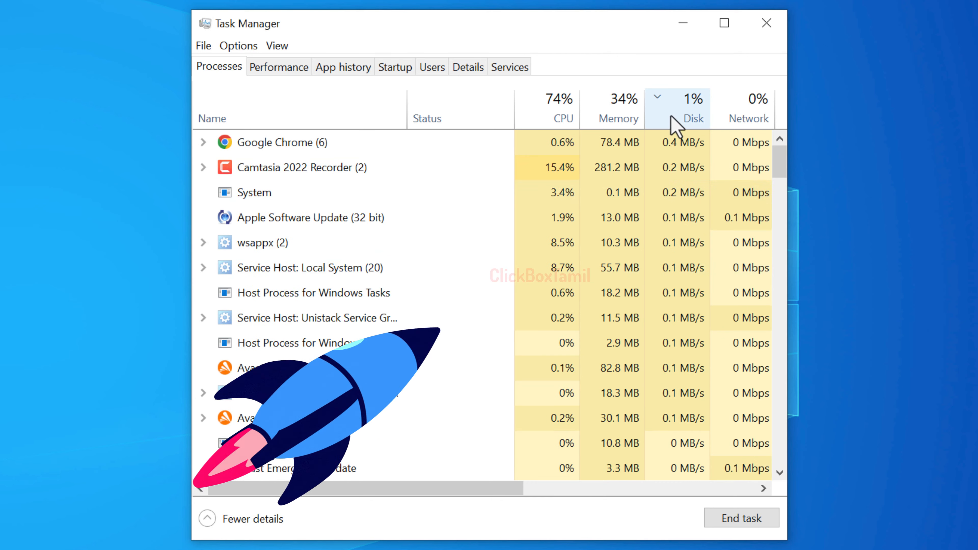
pyautogui.rightClick(314, 144)
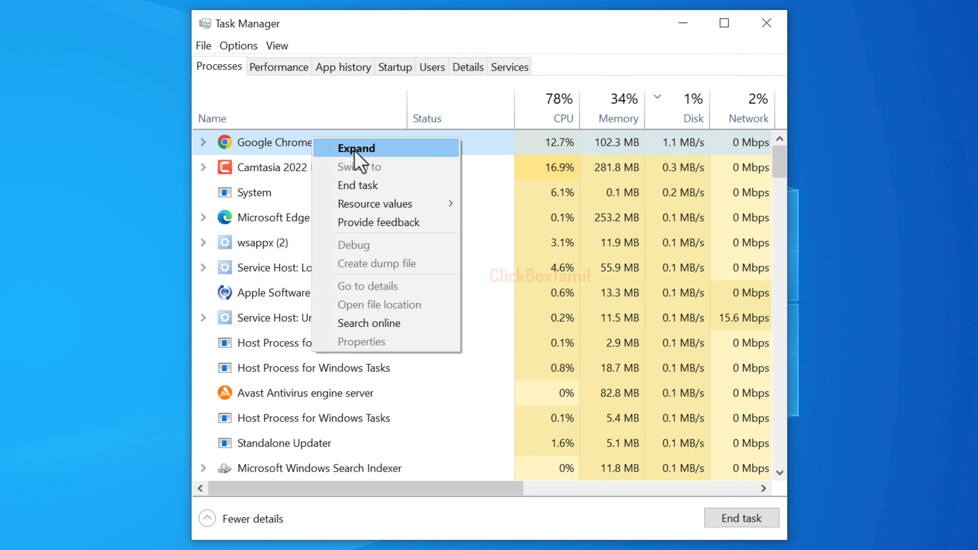
pyautogui.click(367, 187)
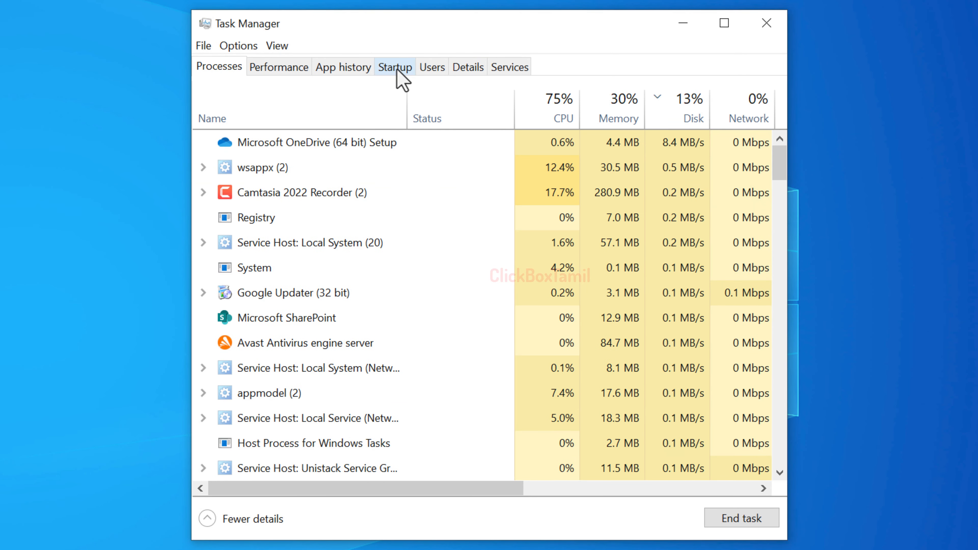
# Step: Disable Microsoft 365 Copilot, Microsoft Edge and Microsoft OneDrive from launching at startup
pyautogui.click(388, 69)
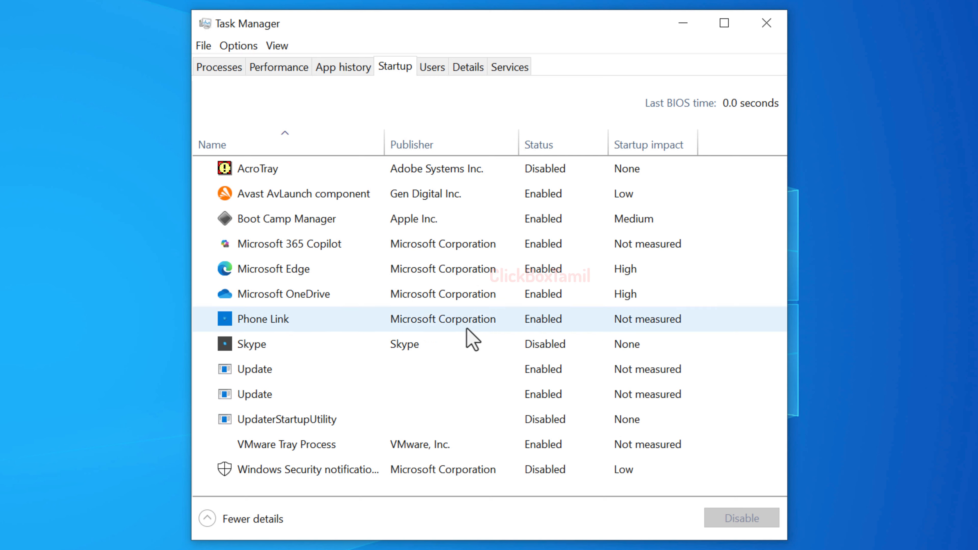
pyautogui.rightClick(541, 248)
pyautogui.click(556, 260)
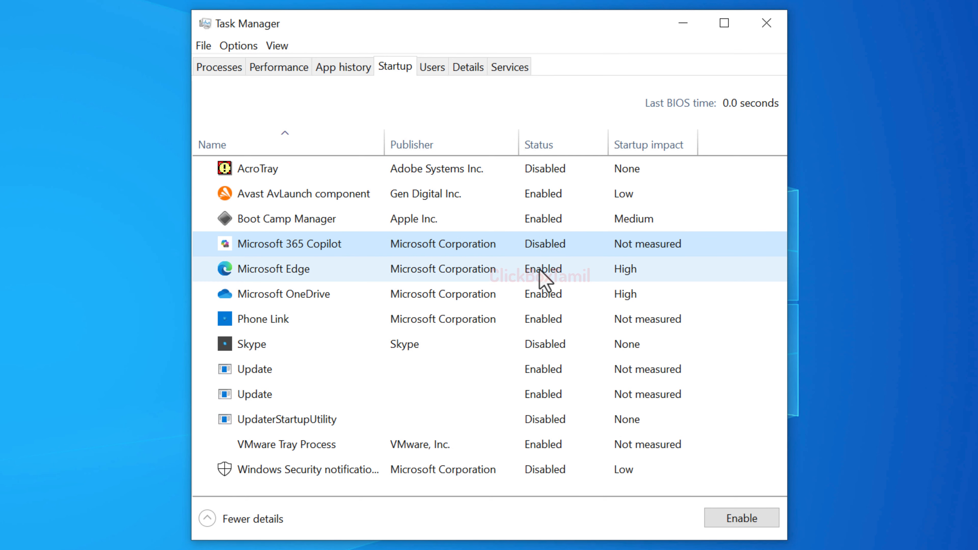
pyautogui.rightClick(560, 272)
pyautogui.click(585, 297)
pyautogui.rightClick(552, 302)
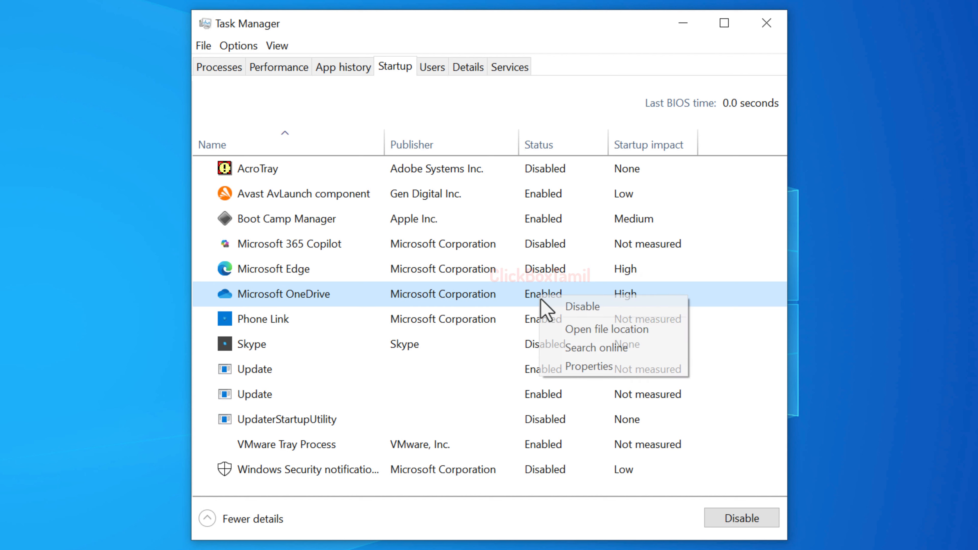
pyautogui.click(577, 306)
# Step: Disable Phone Link and both Update entries from launching at startup, and close Task Manager
pyautogui.rightClick(558, 322)
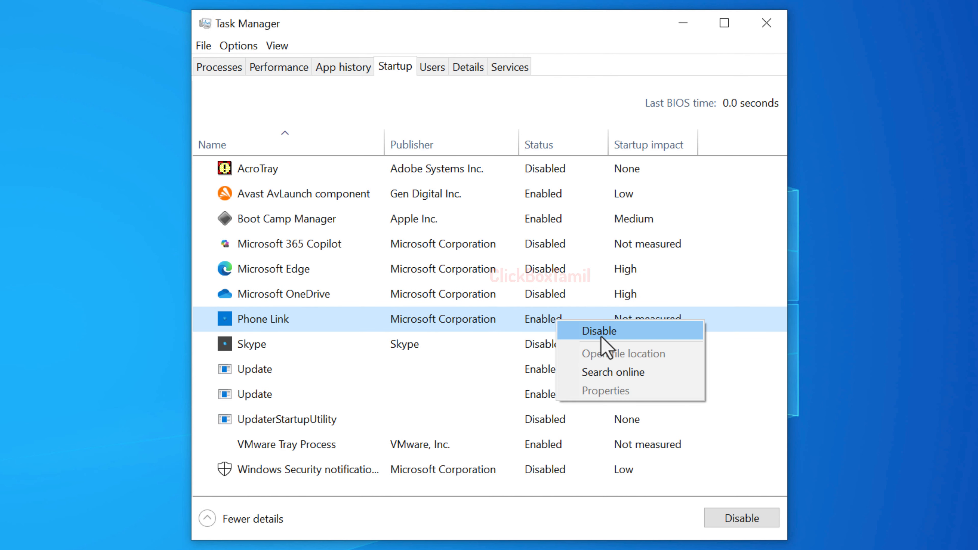
pyautogui.click(593, 331)
pyautogui.rightClick(545, 367)
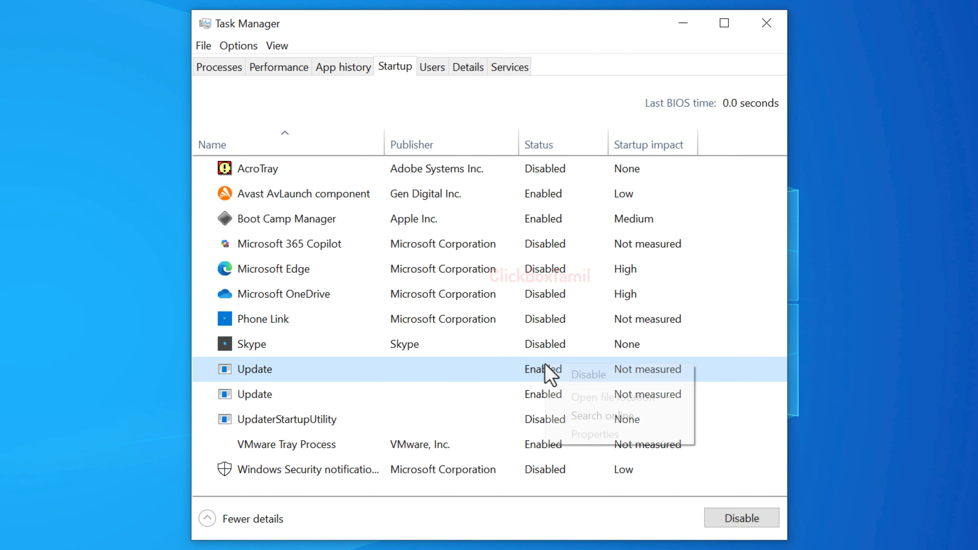
pyautogui.click(585, 379)
pyautogui.rightClick(552, 400)
pyautogui.click(574, 404)
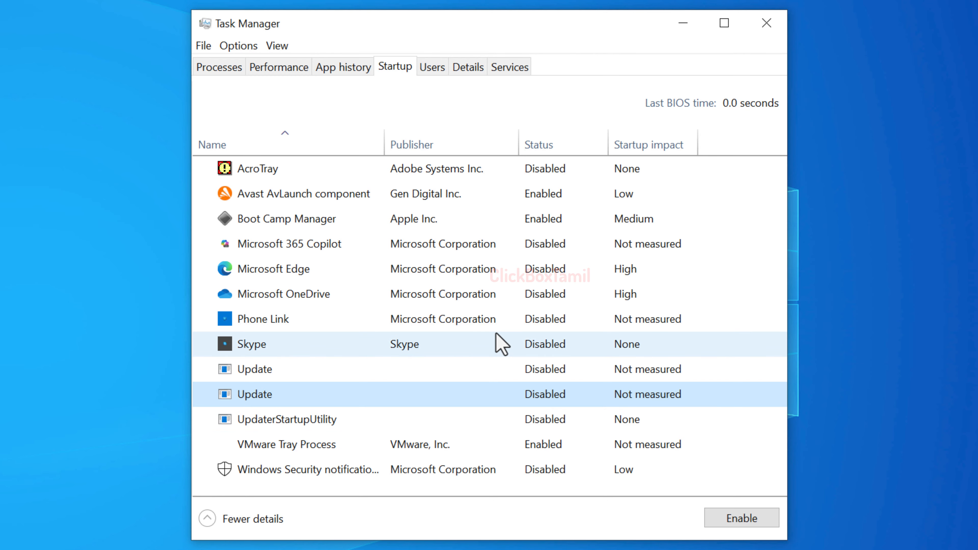
pyautogui.click(766, 22)
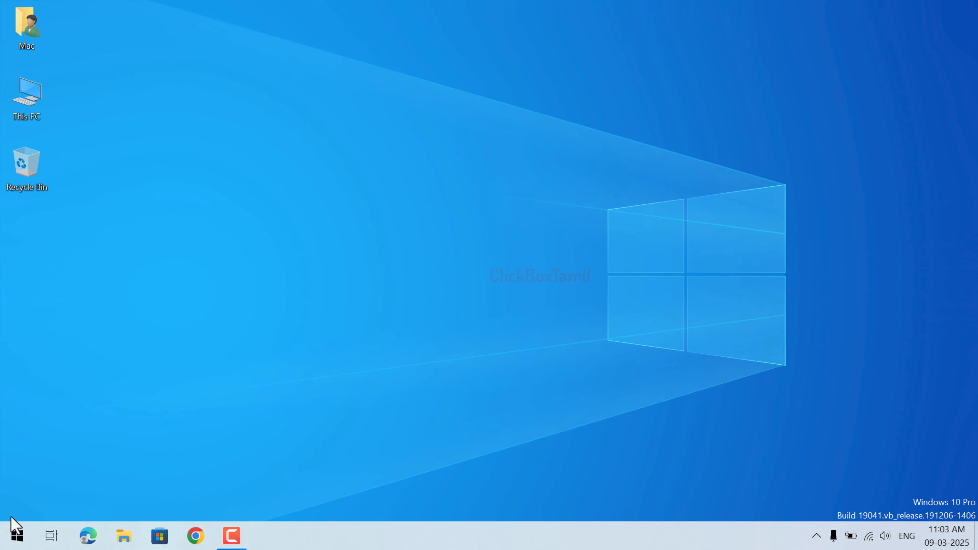
# Step: Search for msconfig to open System Configuration, and hide all Microsoft services from its list of services
pyautogui.press('super')
pyautogui.write('ms')
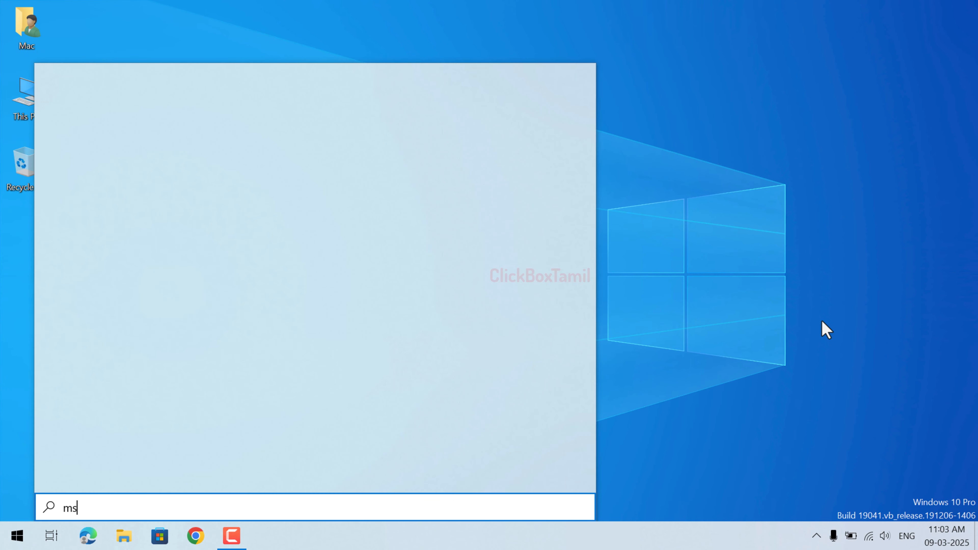
pyautogui.write('config')
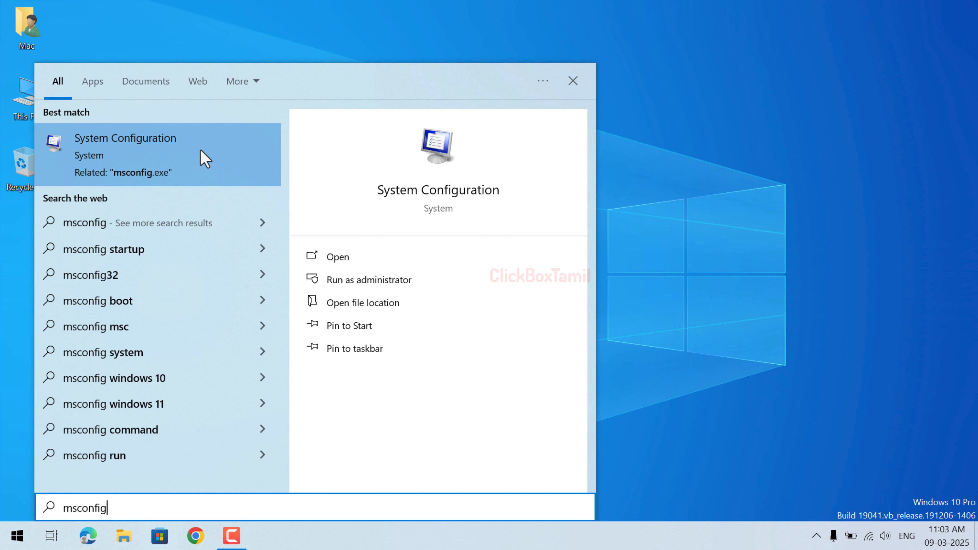
pyautogui.click(202, 149)
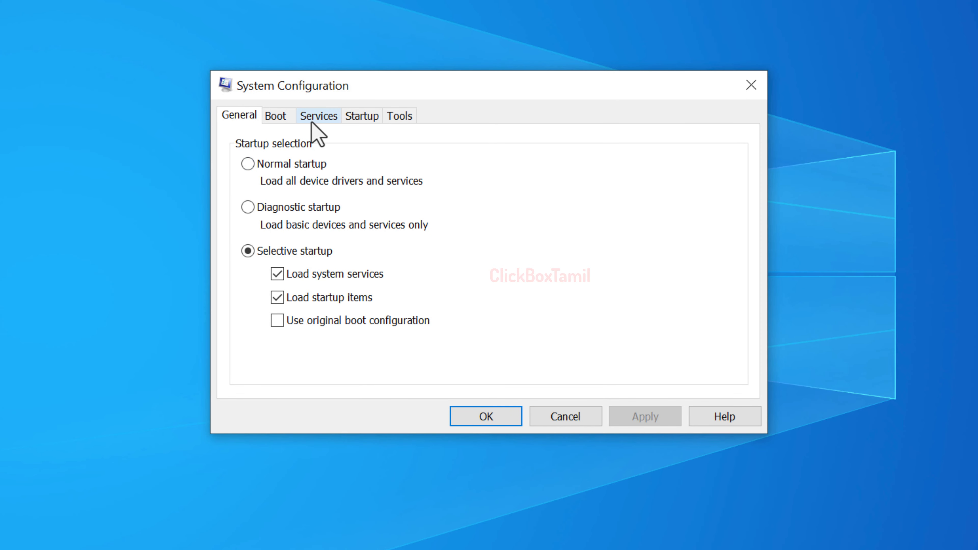
pyautogui.click(317, 117)
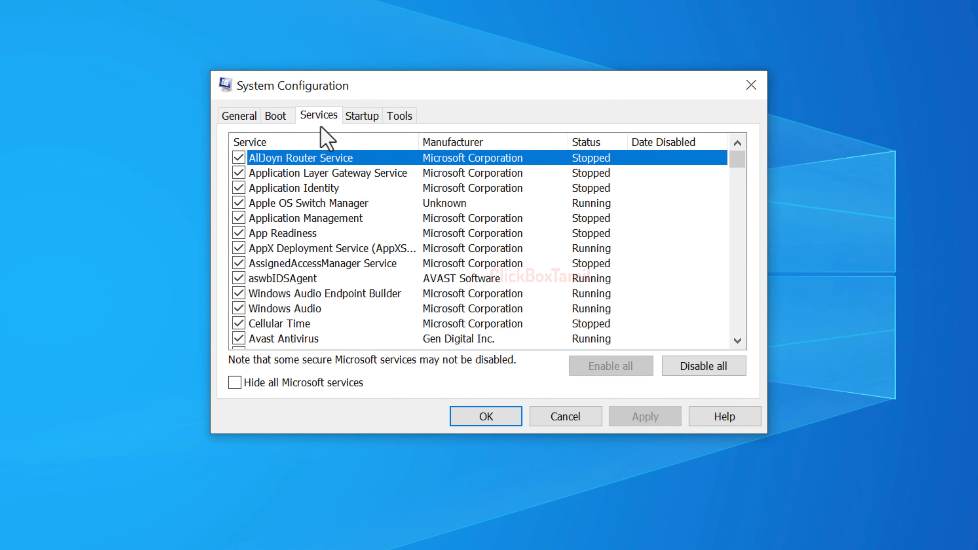
pyautogui.click(233, 383)
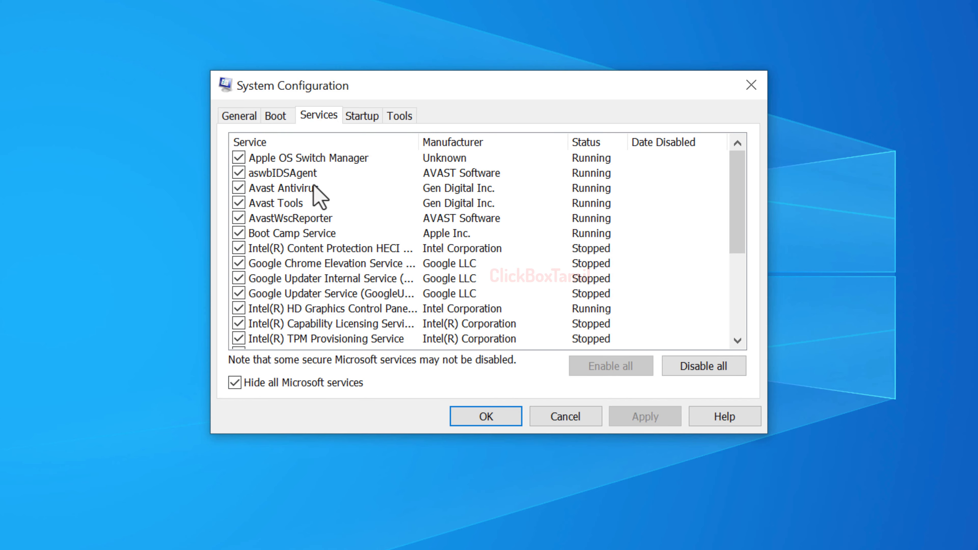
# Step: Disable all the listed non-Microsoft services, apply the change and exit System Configuration without restarting
pyautogui.click(239, 158)
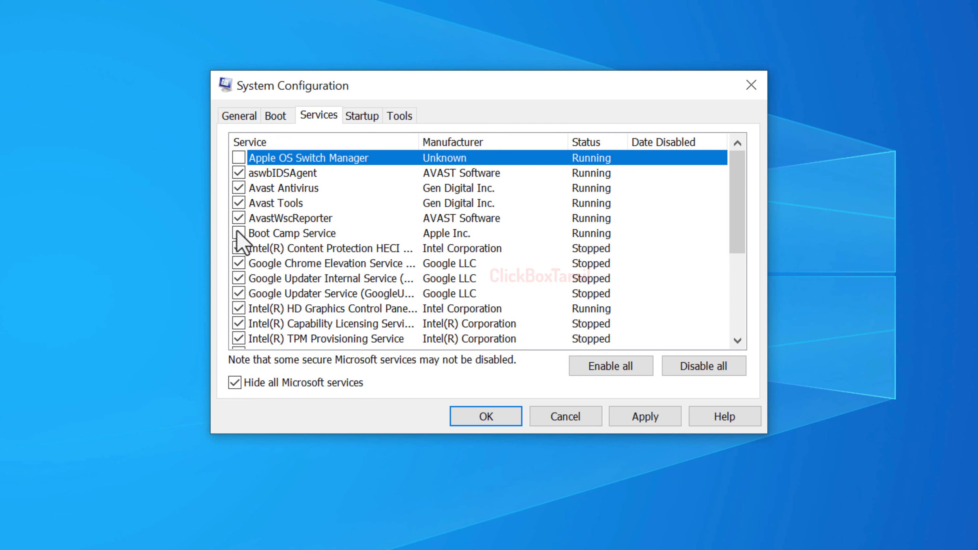
pyautogui.scroll(-4, 362, 218)
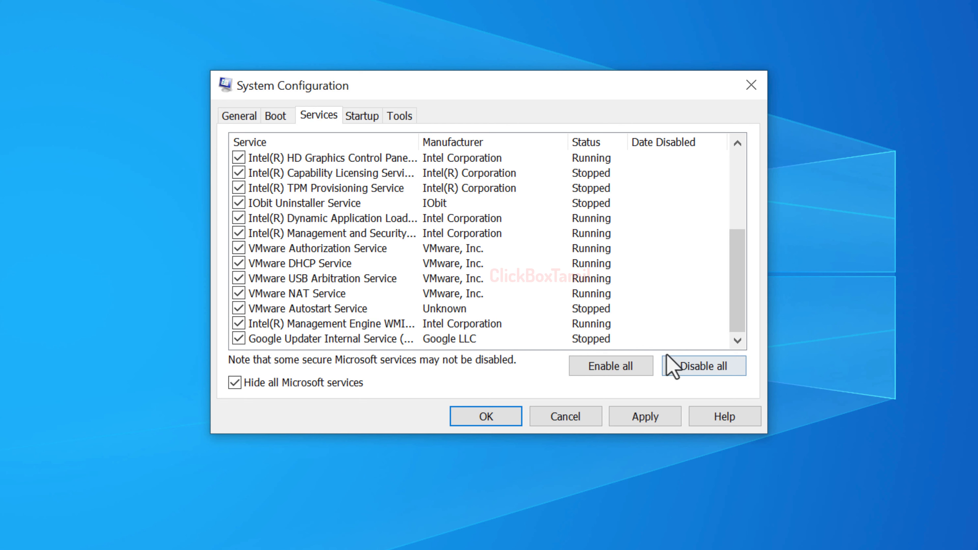
pyautogui.click(693, 365)
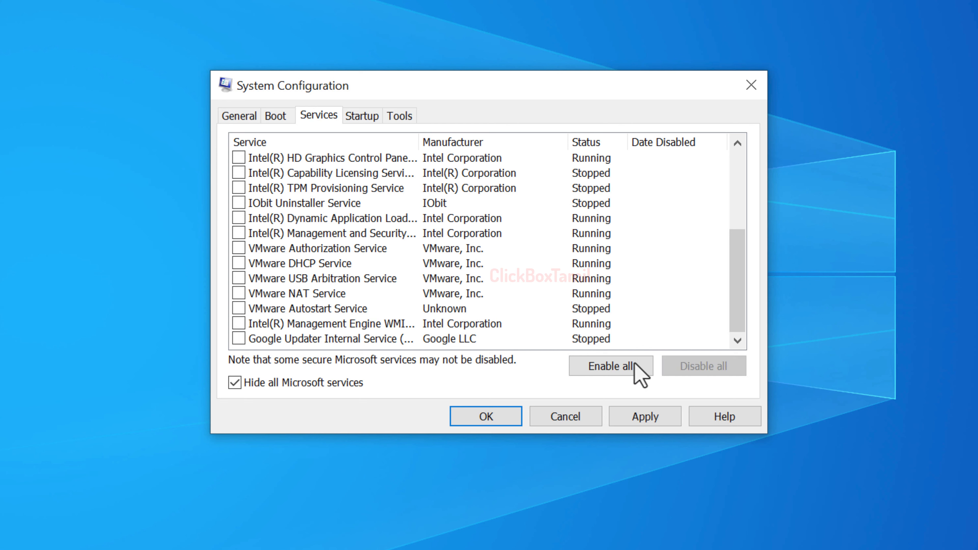
pyautogui.click(650, 420)
pyautogui.click(493, 421)
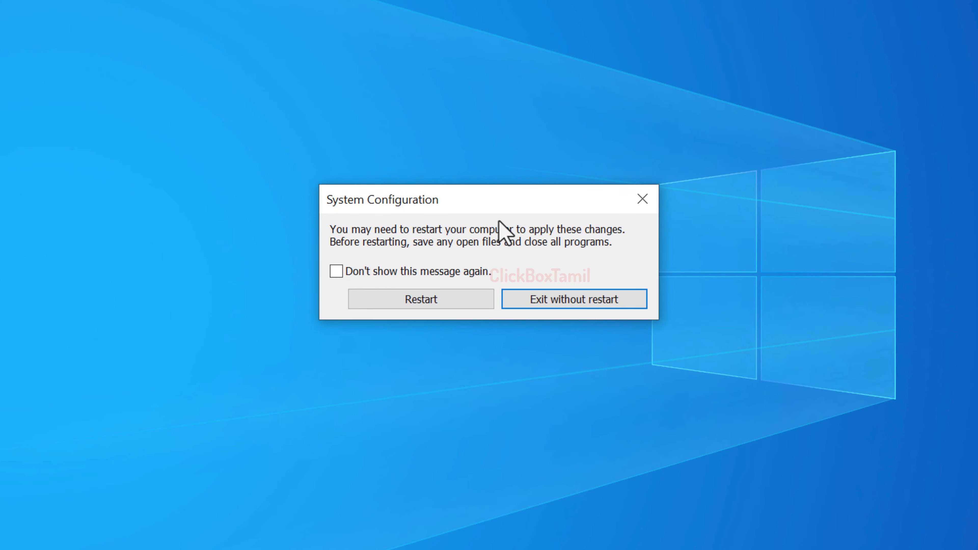
pyautogui.click(601, 302)
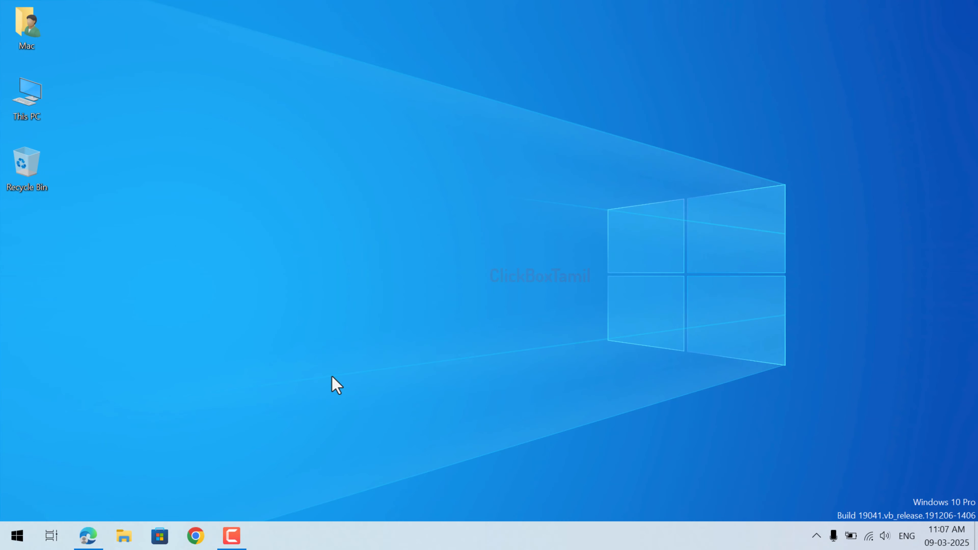
# Step: Search for "turn wind" and open Turn Windows features on or off
pyautogui.press('super')
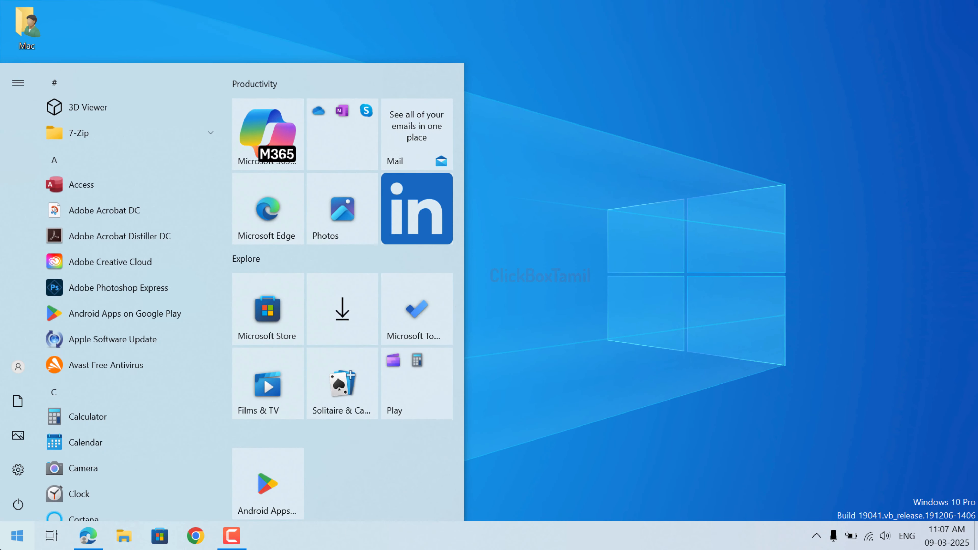
pyautogui.write('turn wind')
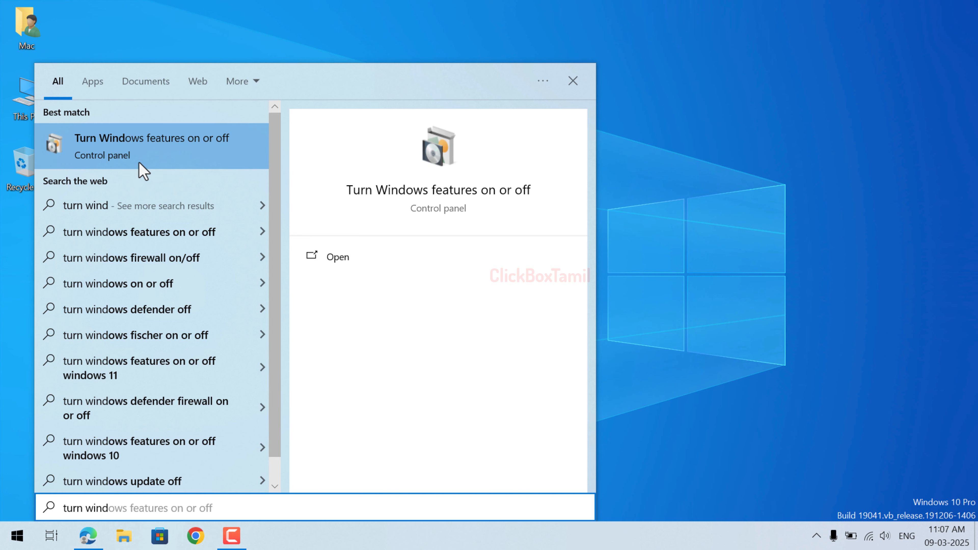
pyautogui.click(236, 148)
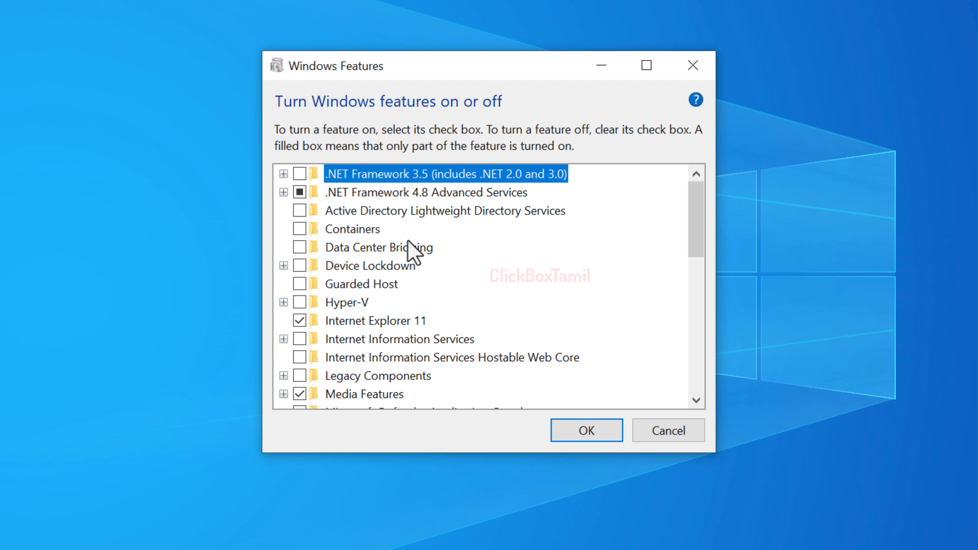
# Step: Clear the Hyper-V and Virtual Machine Platform features and apply the Windows feature changes
pyautogui.click(300, 302)
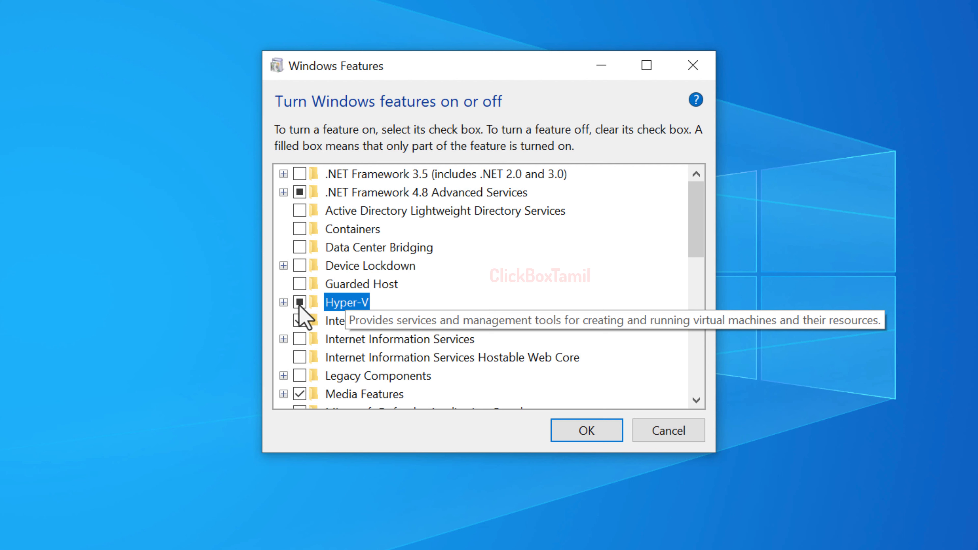
pyautogui.scroll(-5, 479, 253)
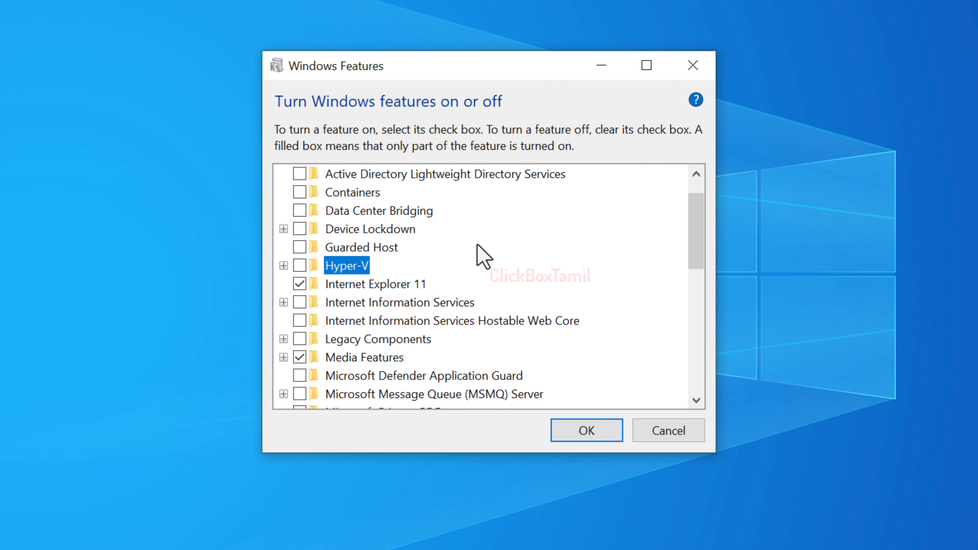
pyautogui.scroll(-4, 478, 249)
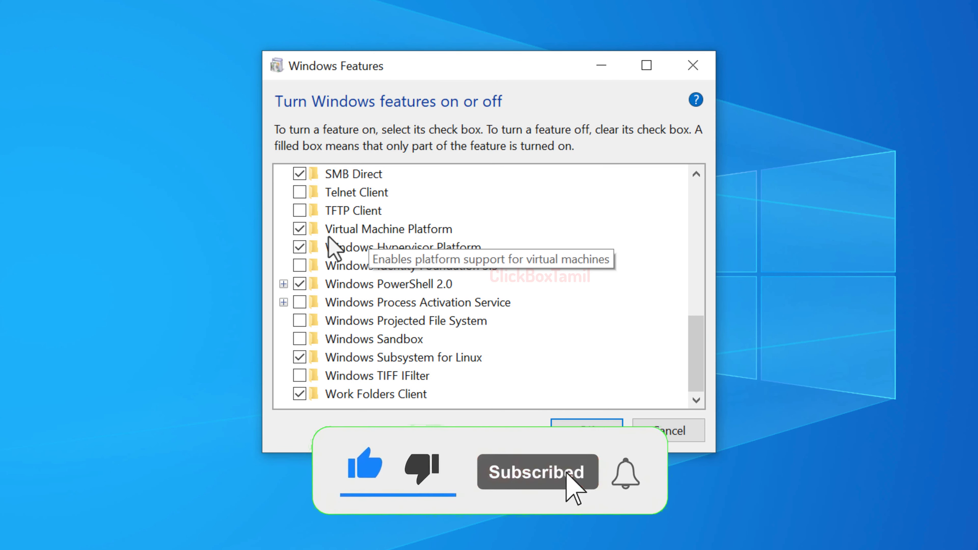
pyautogui.click(300, 230)
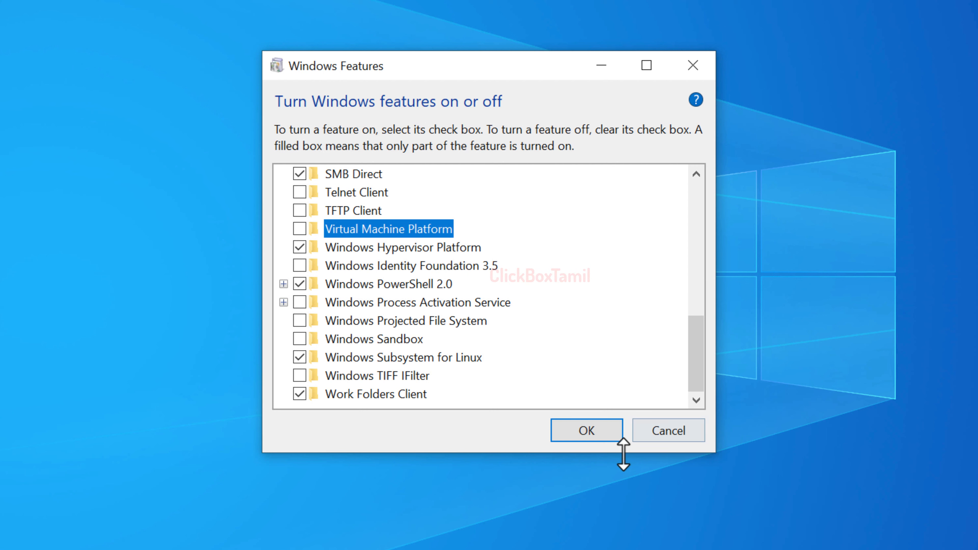
pyautogui.click(595, 434)
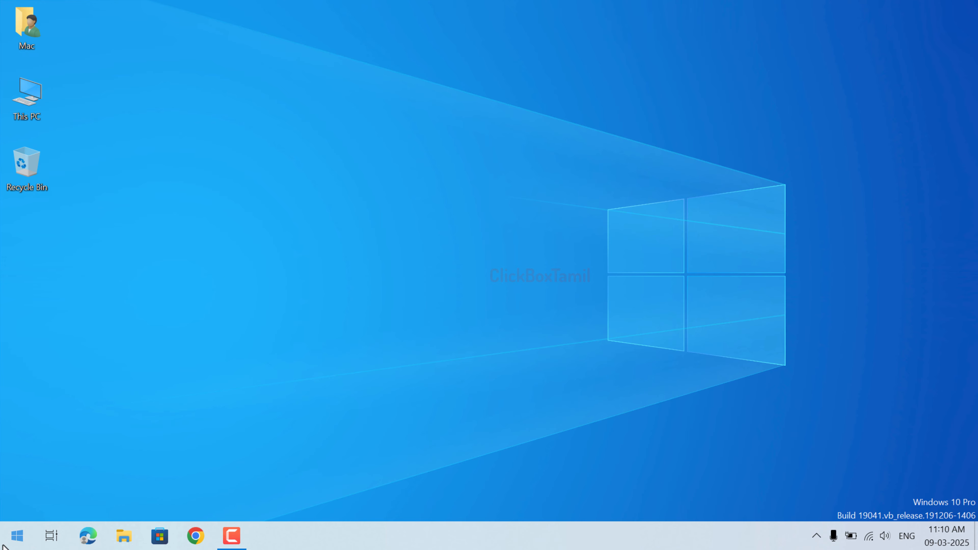
# Step: Search for sysdm.cpl to open System Properties, and open the Performance settings from its advanced options
pyautogui.press('super')
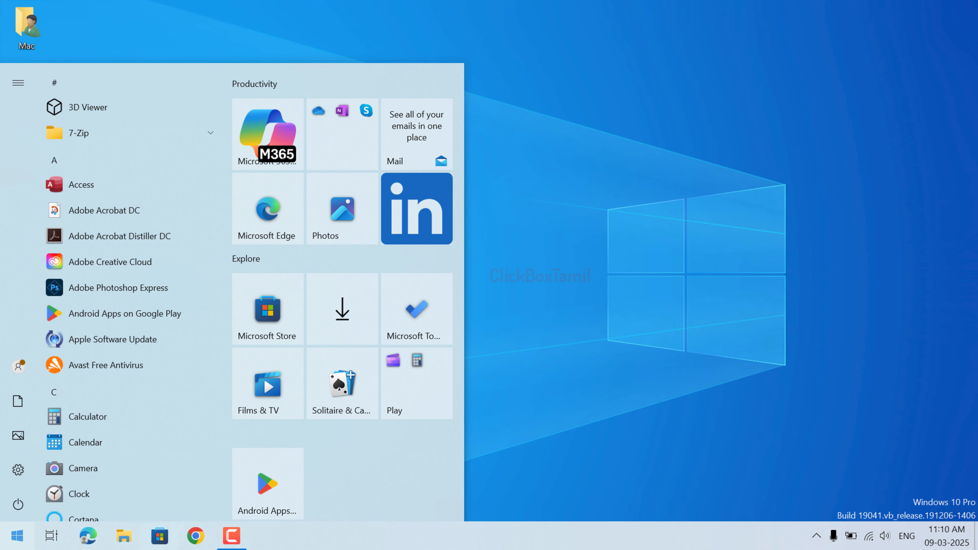
pyautogui.press('super')
pyautogui.press('super')
pyautogui.write('sys')
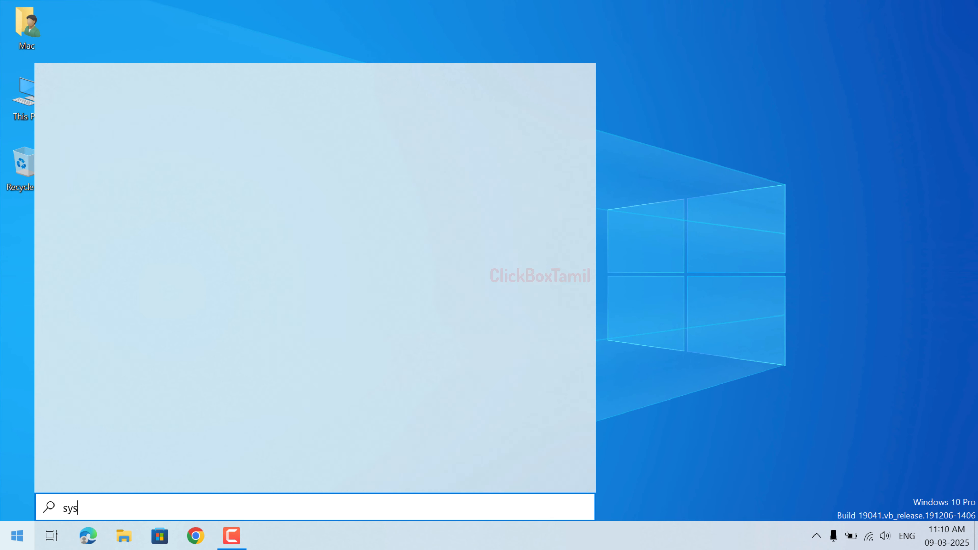
pyautogui.write('dm.cpl')
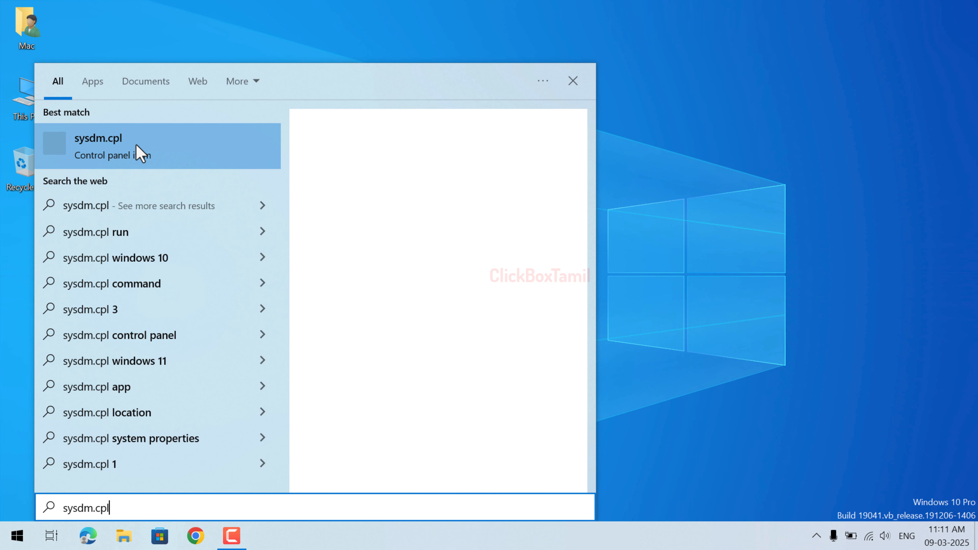
pyautogui.press('Return')
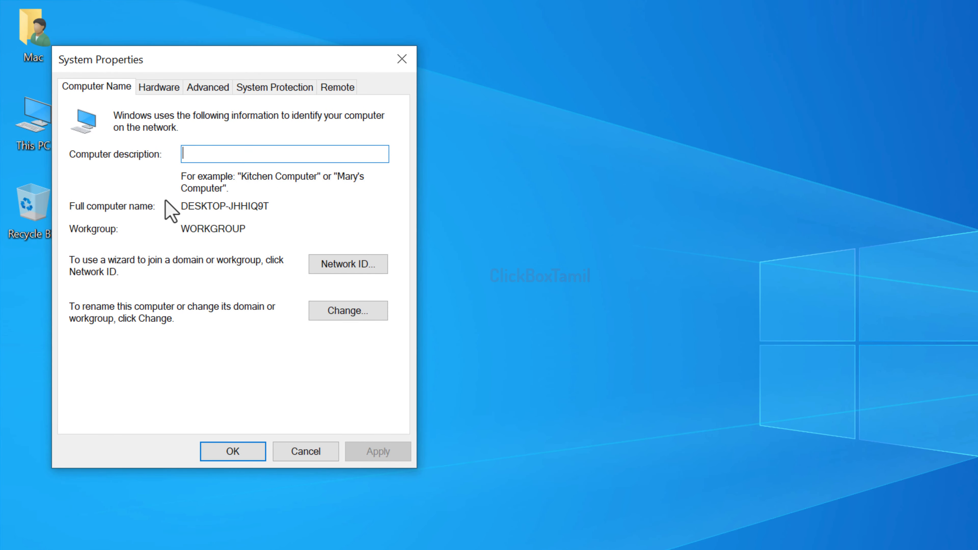
pyautogui.click(205, 86)
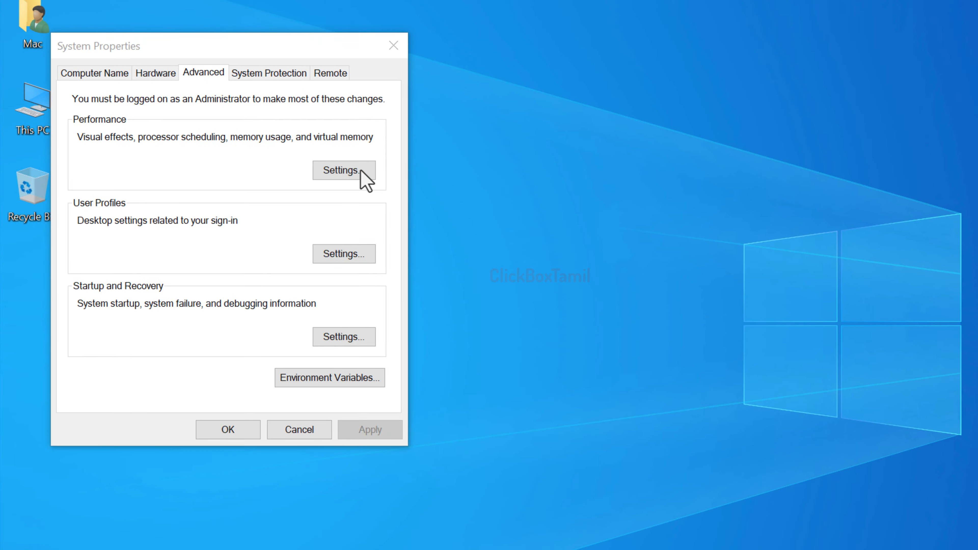
pyautogui.click(369, 188)
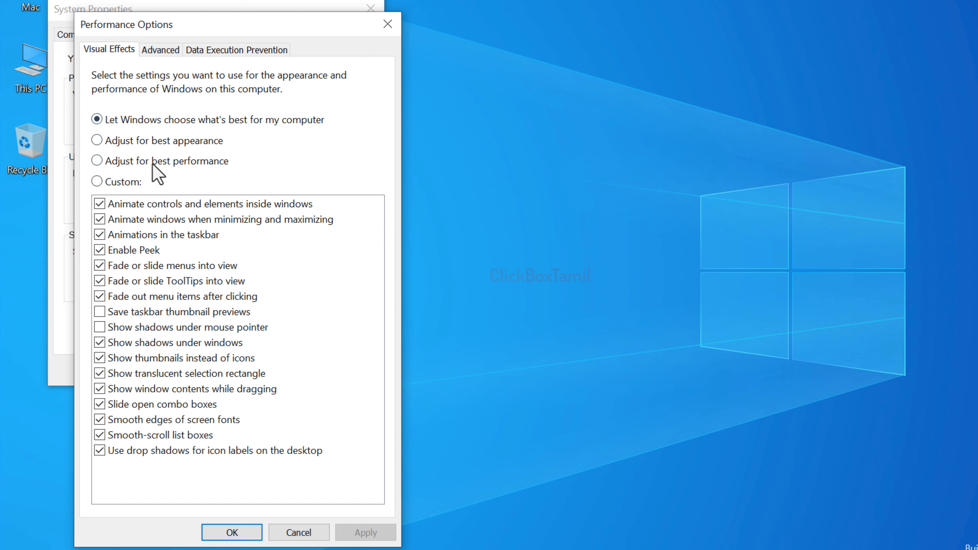
# Step: Adjust visual effects for best performance, keeping only window minimize/maximize animation, thumbnails instead of icons and smooth font edges; apply and close both dialogs
pyautogui.click(97, 161)
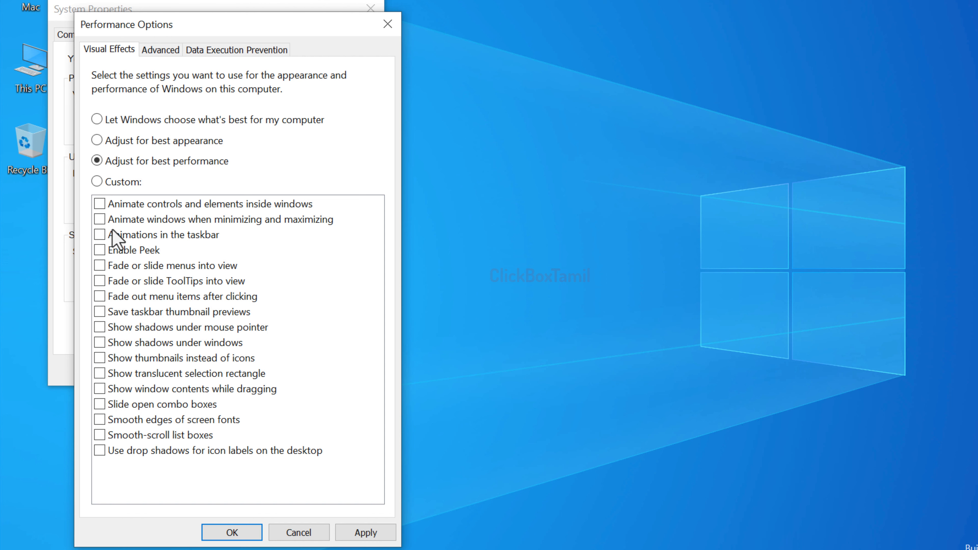
pyautogui.click(97, 220)
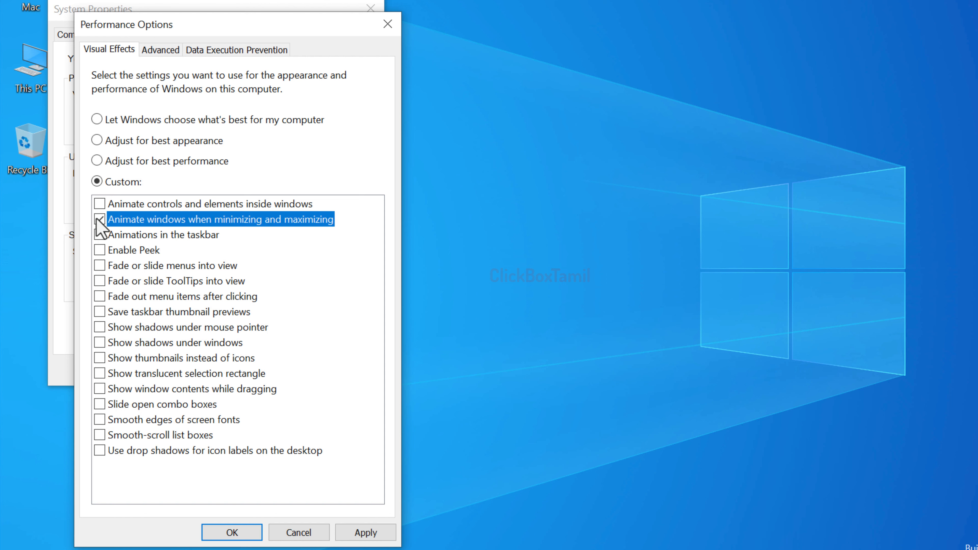
pyautogui.click(100, 358)
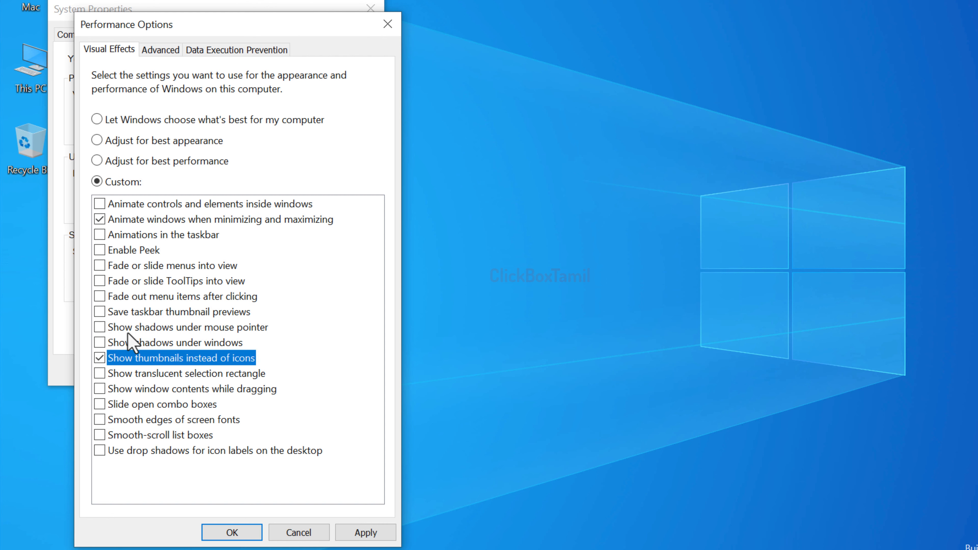
pyautogui.click(99, 419)
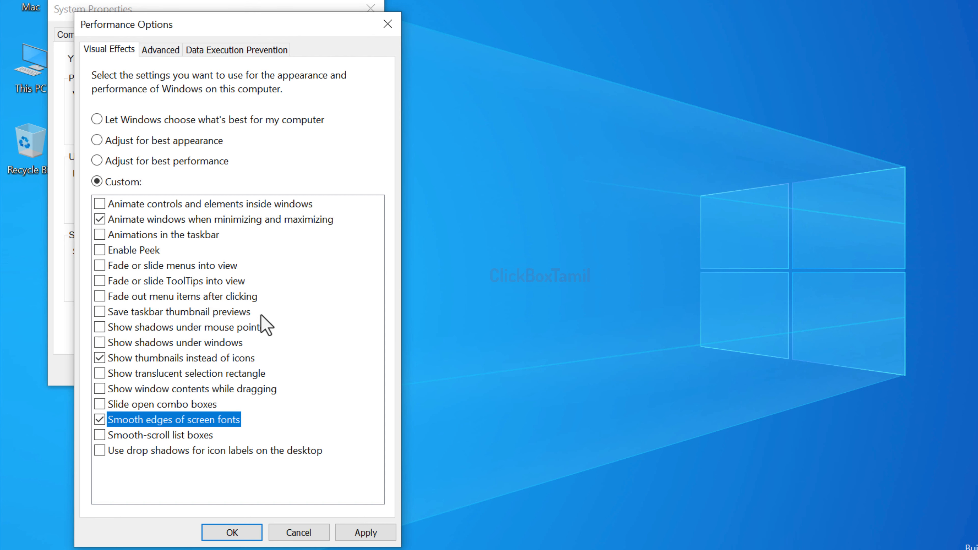
pyautogui.click(365, 532)
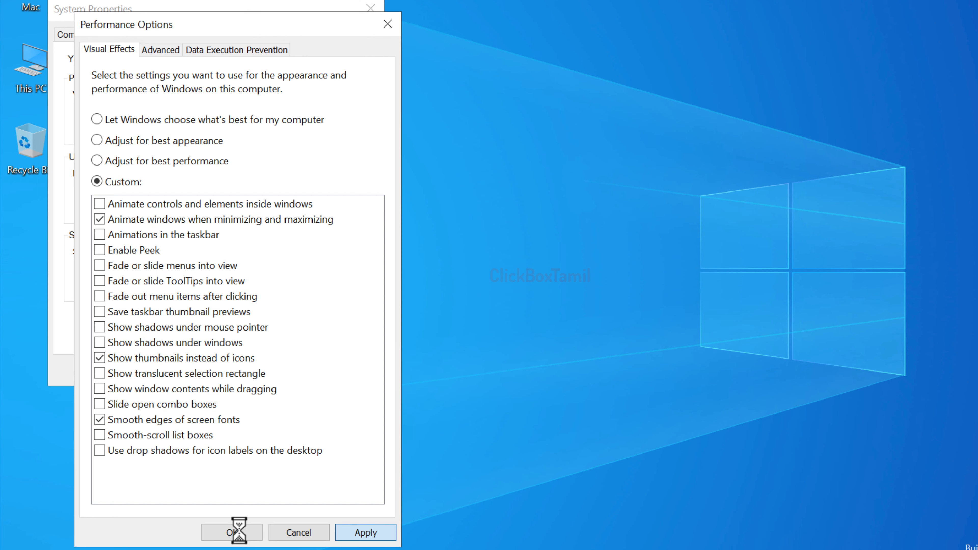
pyautogui.click(239, 532)
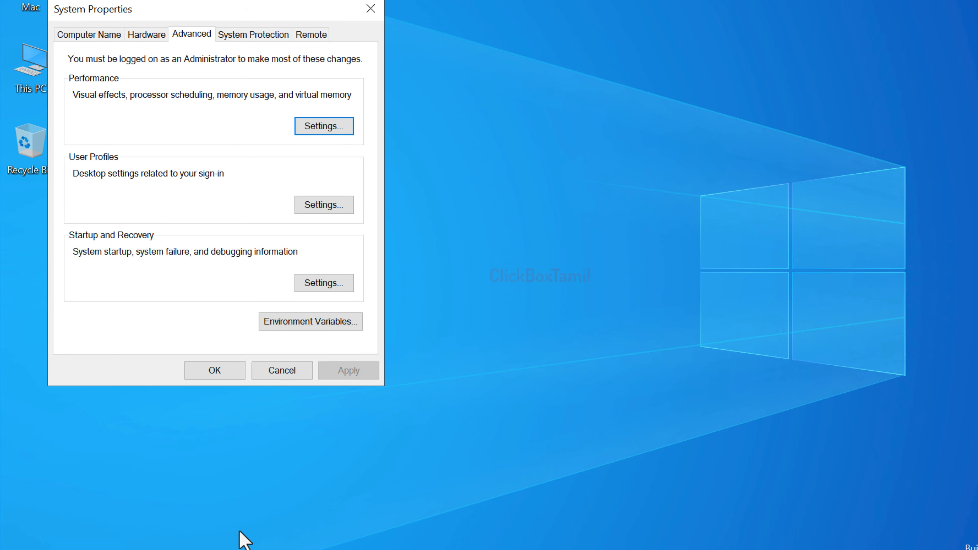
pyautogui.click(207, 368)
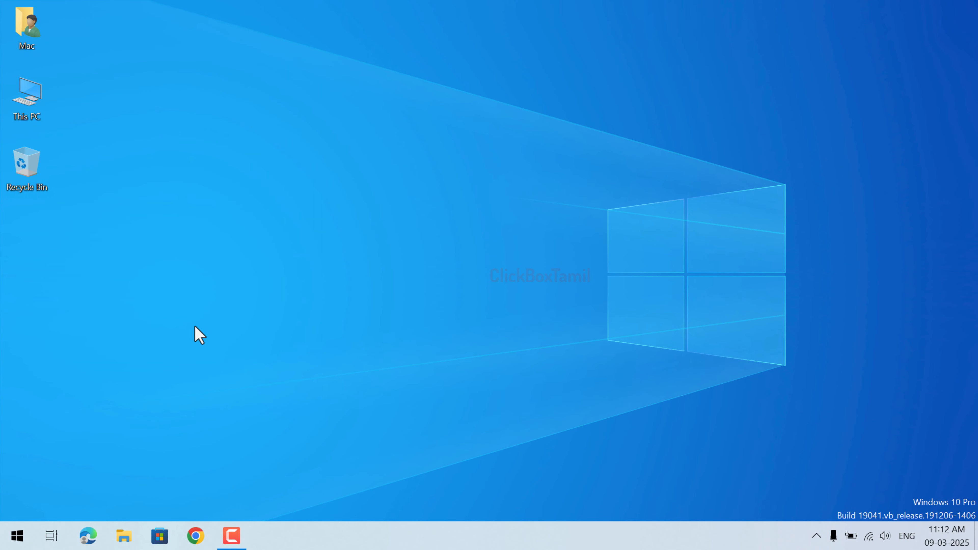
# Step: Search for "backgro" and open the Background apps system settings
pyautogui.click(2, 538)
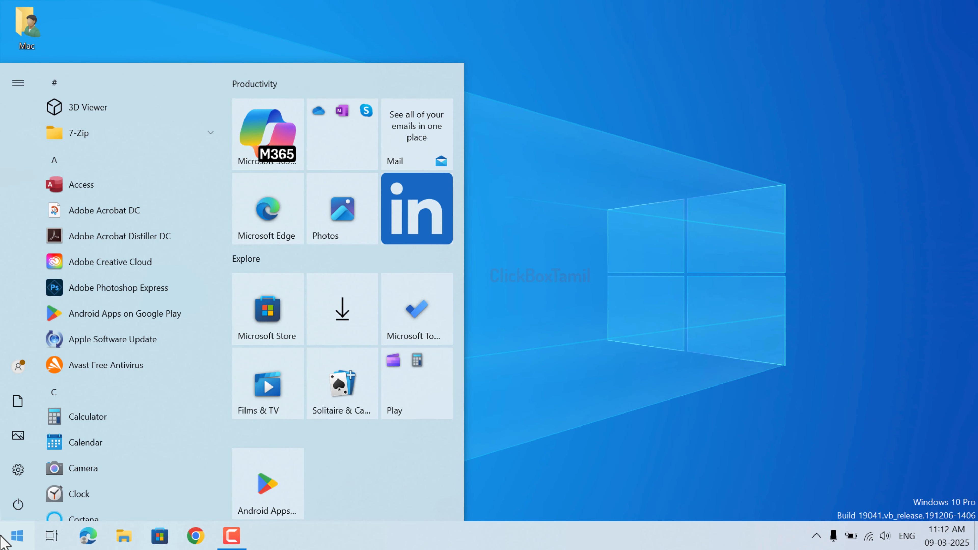
pyautogui.write('backgro')
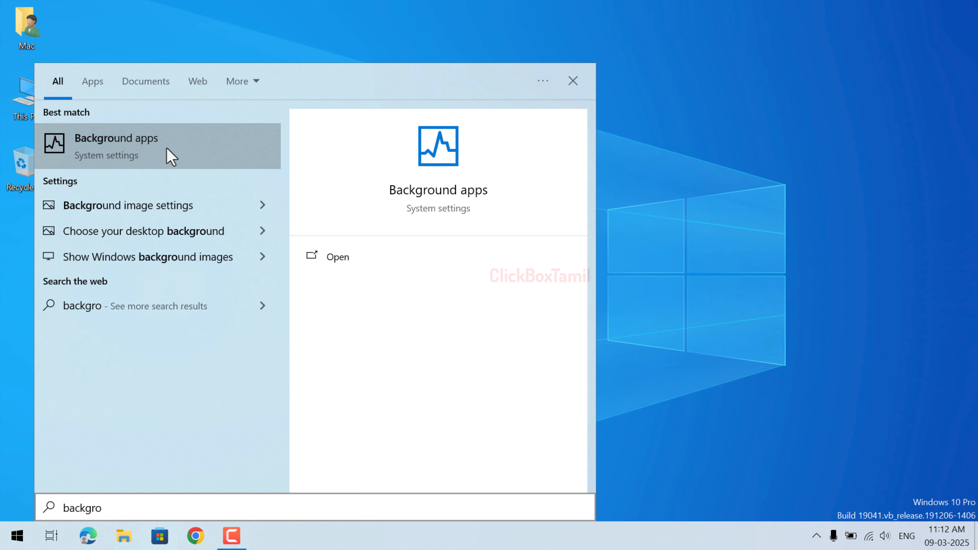
pyautogui.click(219, 146)
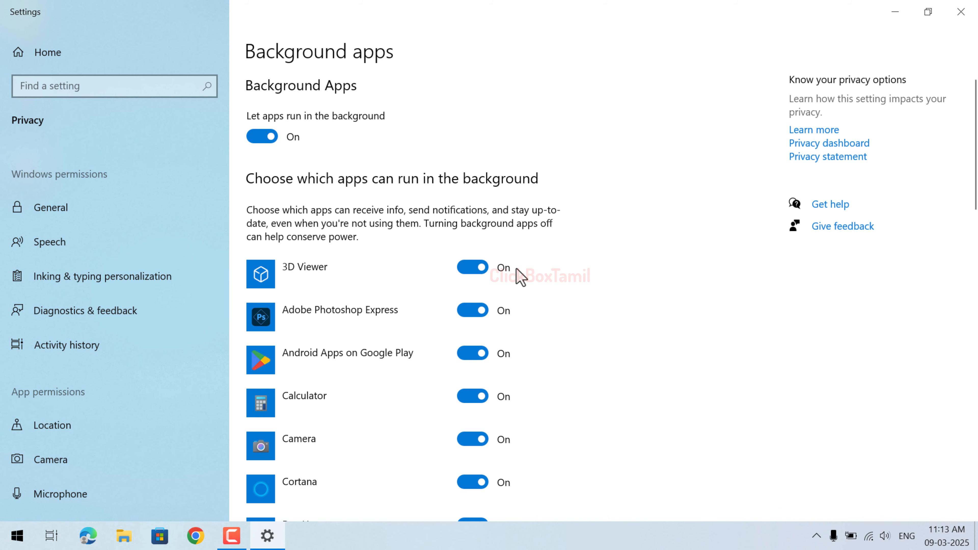
# Step: Review the Background apps list, turn off letting apps run in the background, and close Settings
pyautogui.scroll(-5, 520, 276)
pyautogui.scroll(5, 518, 275)
pyautogui.scroll(-5, 562, 279)
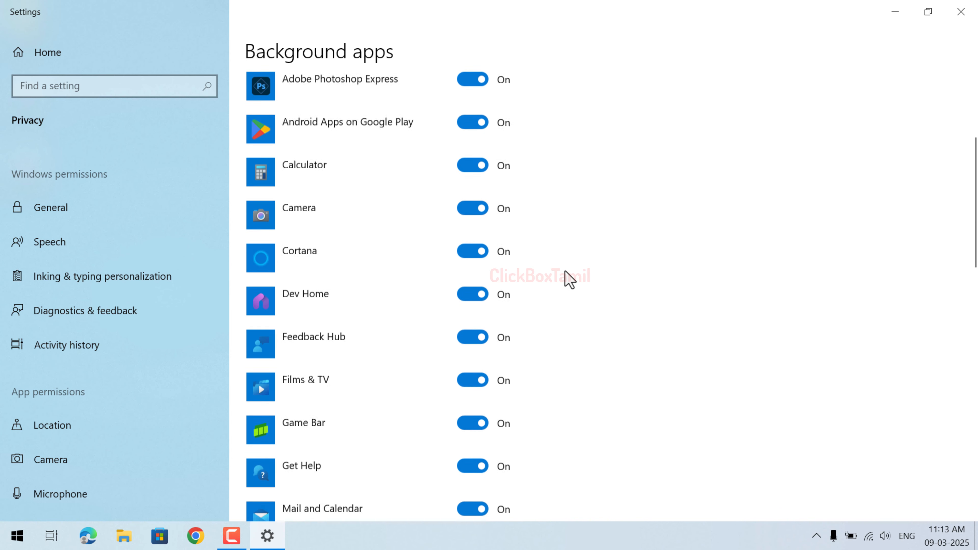
pyautogui.scroll(-10, 566, 275)
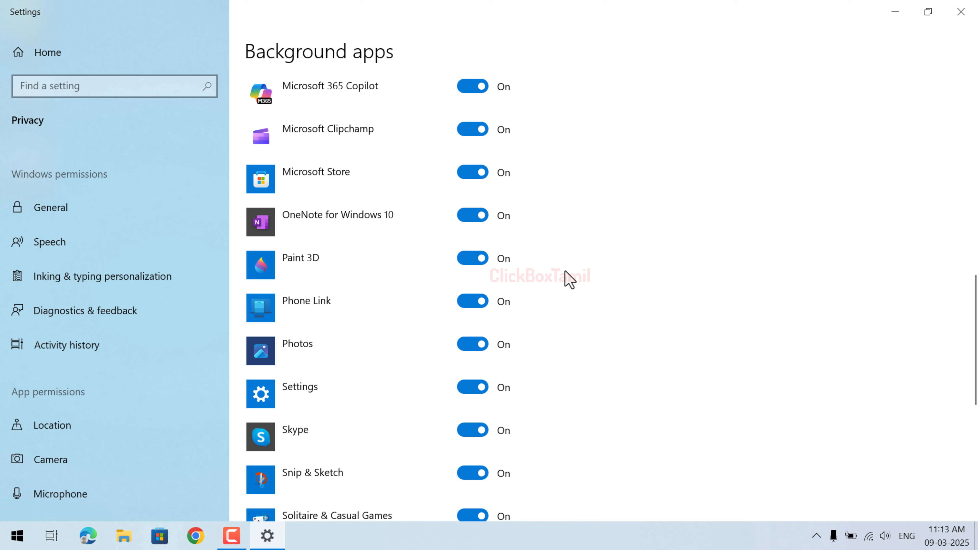
pyautogui.scroll(-10, 568, 280)
pyautogui.scroll(3, 569, 280)
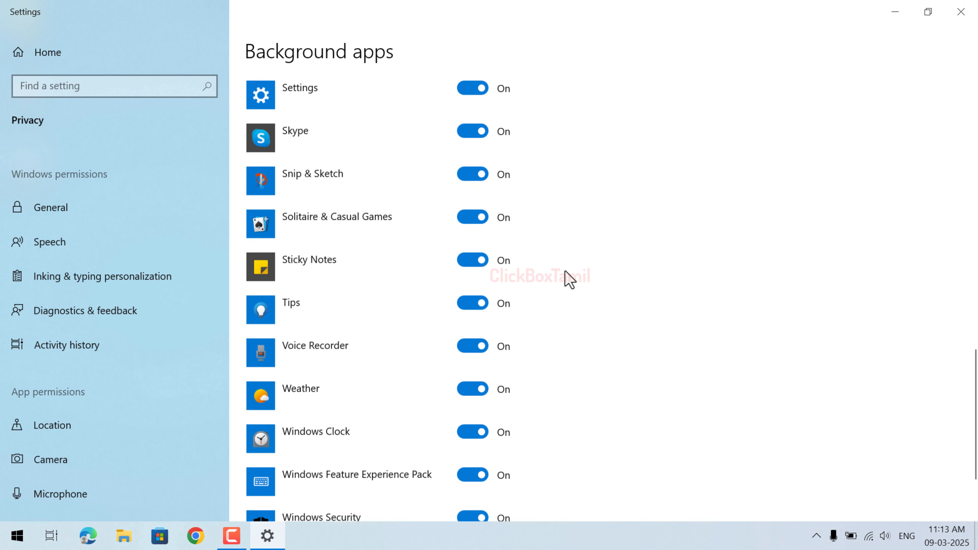
pyautogui.scroll(20, 569, 280)
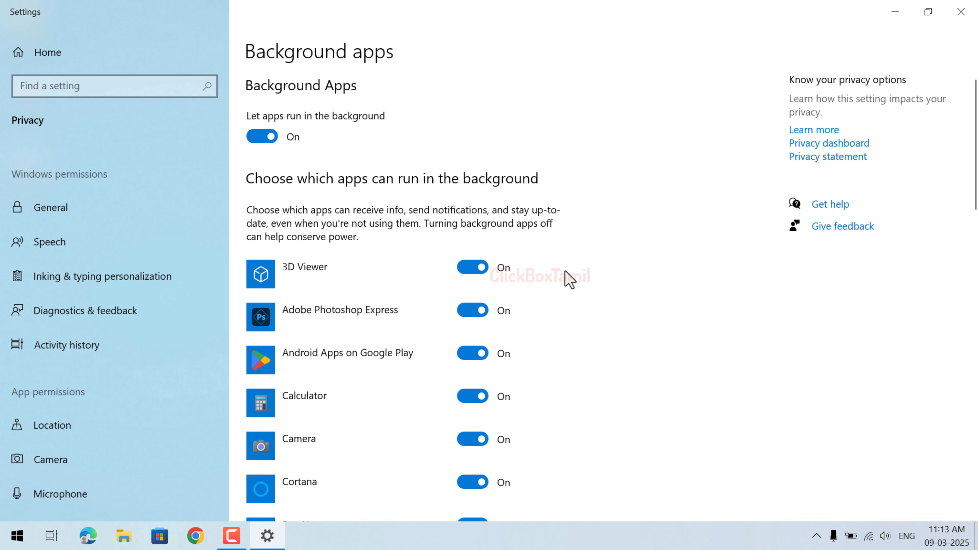
pyautogui.click(256, 137)
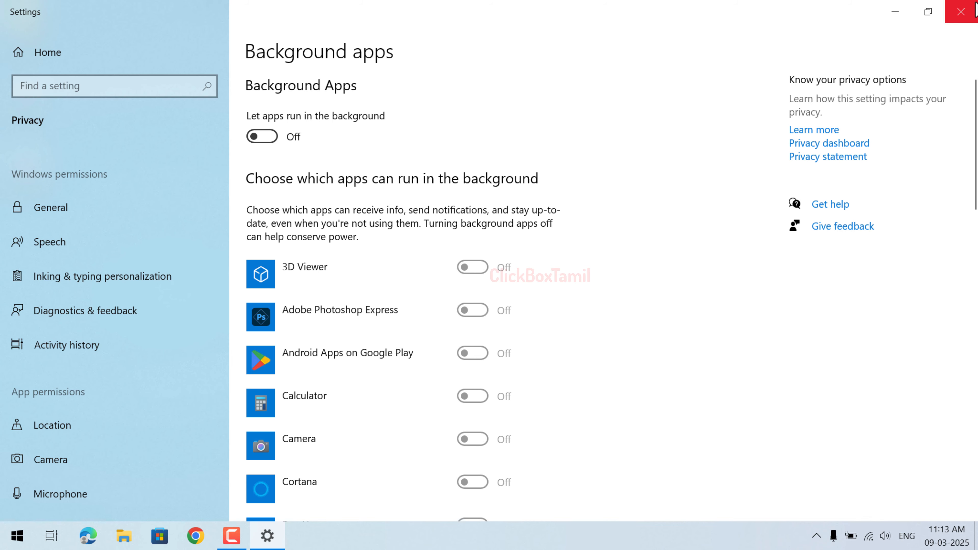
pyautogui.click(976, 10)
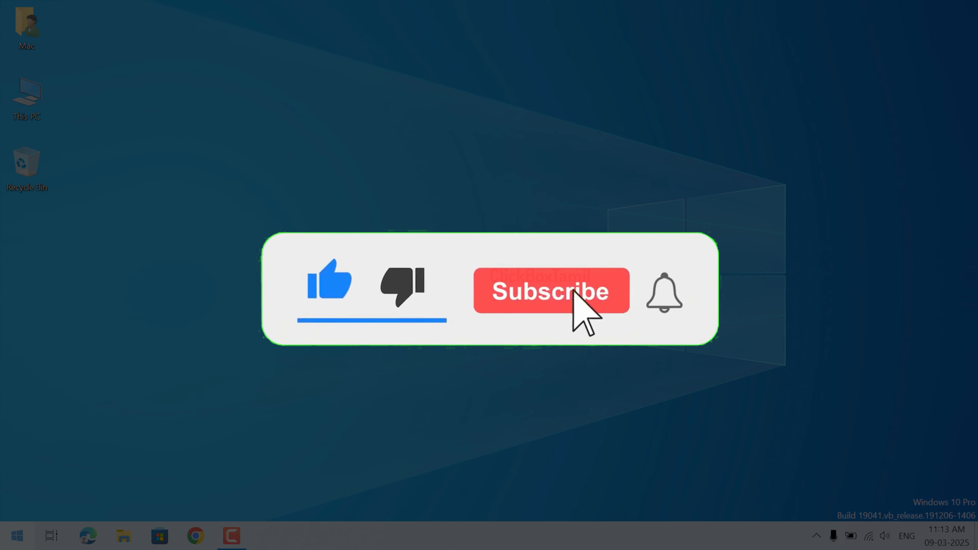
pyautogui.click(18, 536)
pyautogui.click(18, 504)
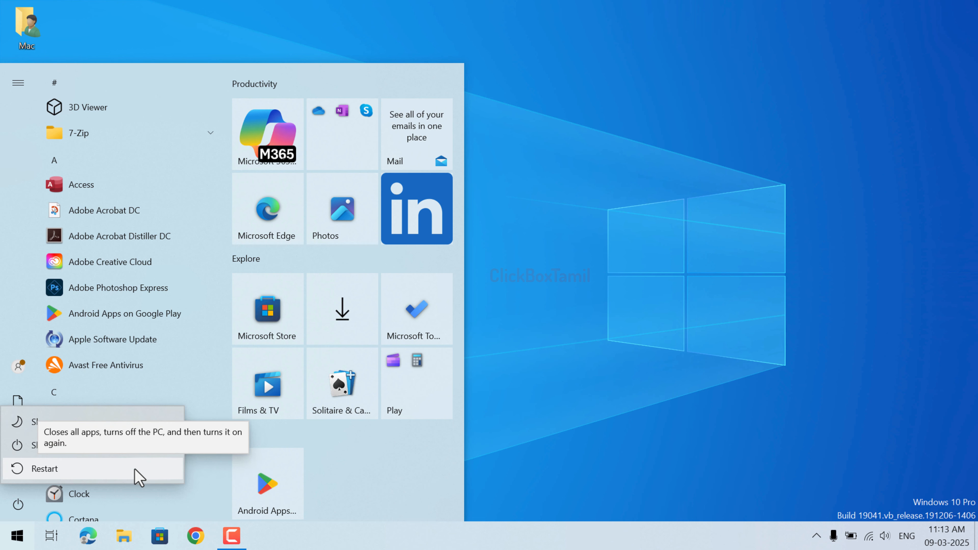
pyautogui.click(610, 400)
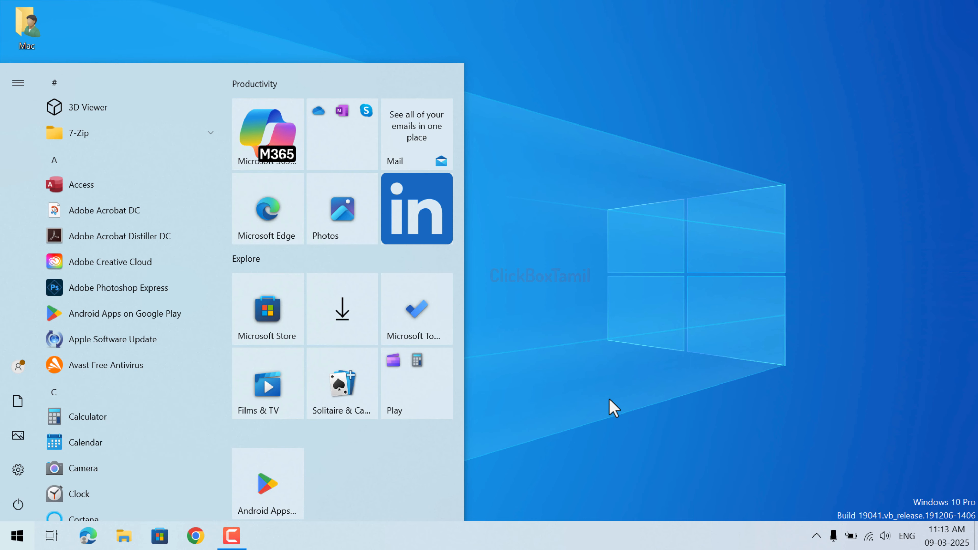
pyautogui.click(609, 400)
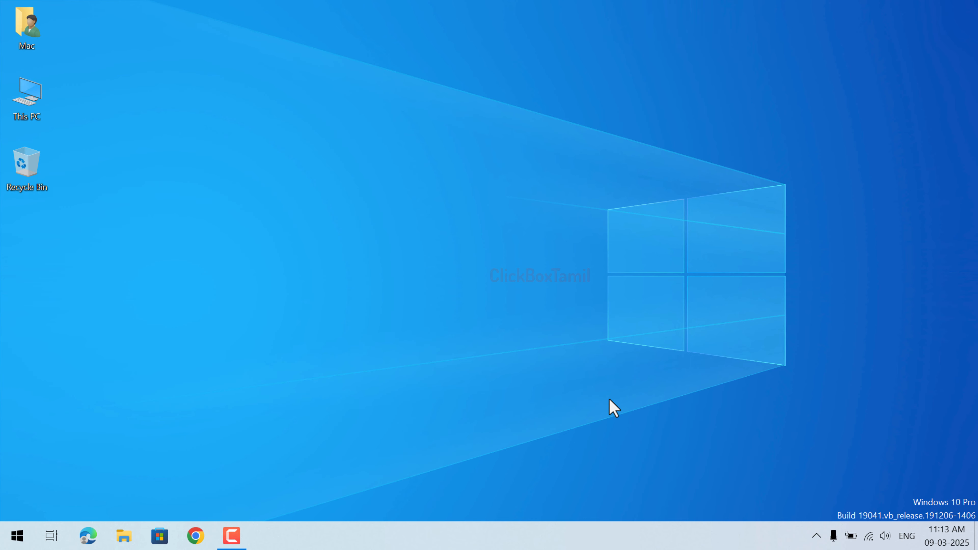